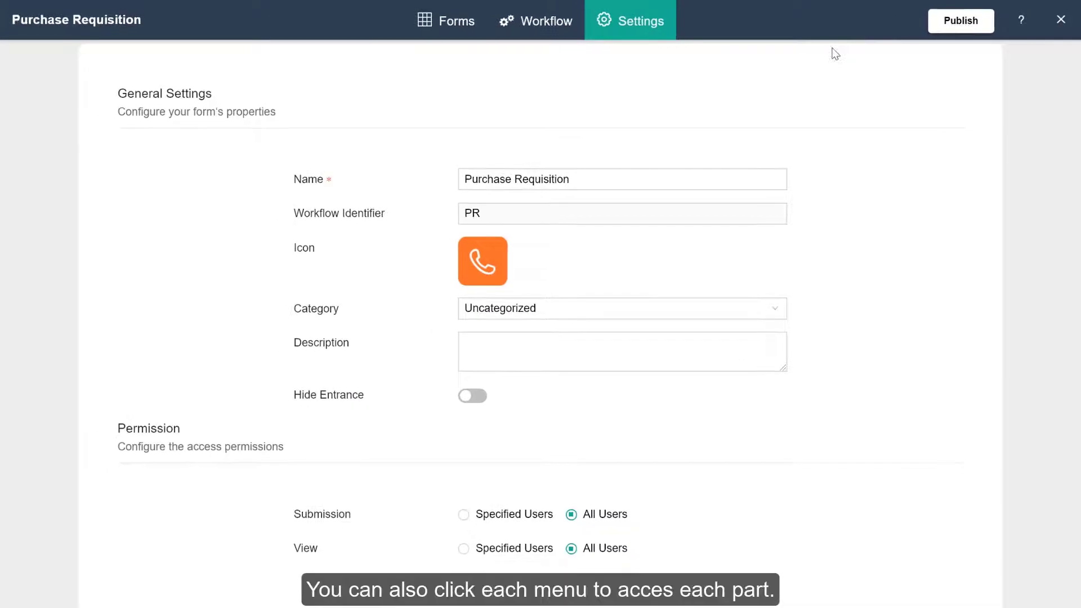
Step: Look at the workflow diagram and open the properties of the Requester field on the purchase requisition form
{"action": "left_click", "coordinate": [509, 31]}
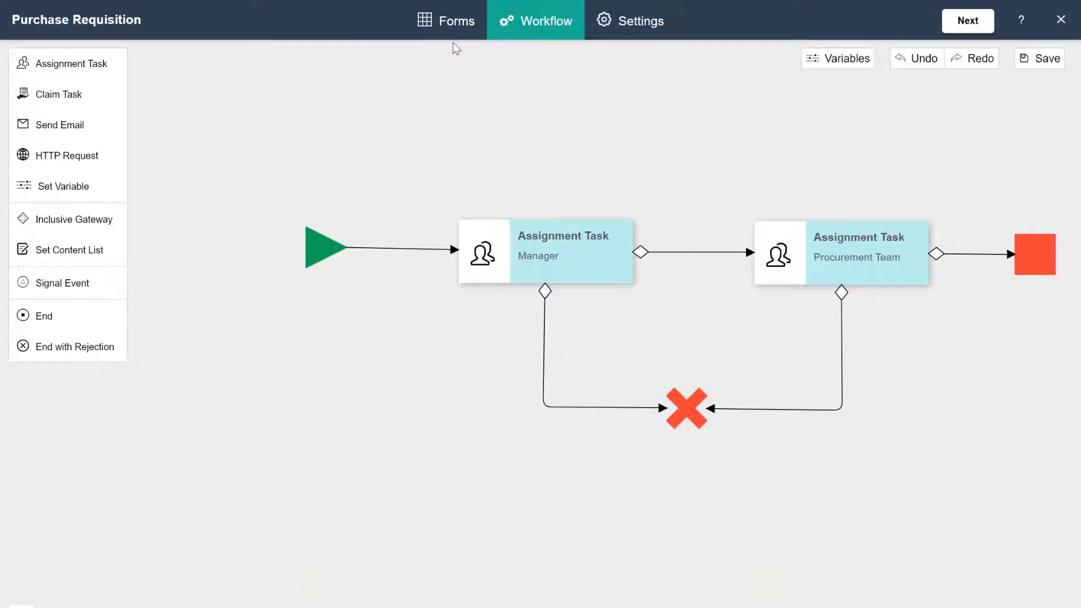
{"action": "left_click", "coordinate": [425, 23]}
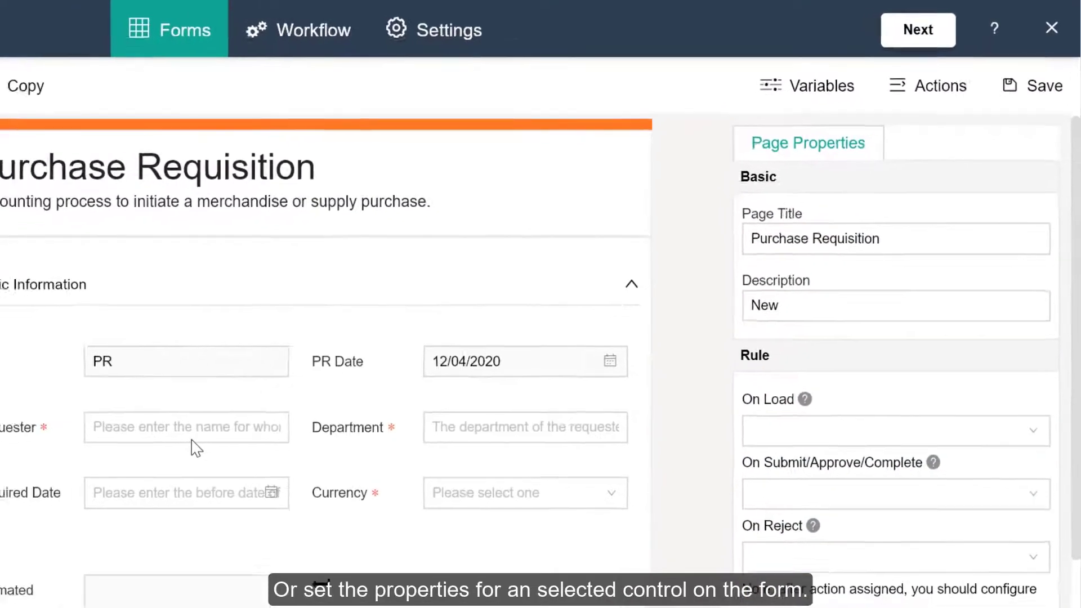
{"action": "left_click", "coordinate": [133, 478]}
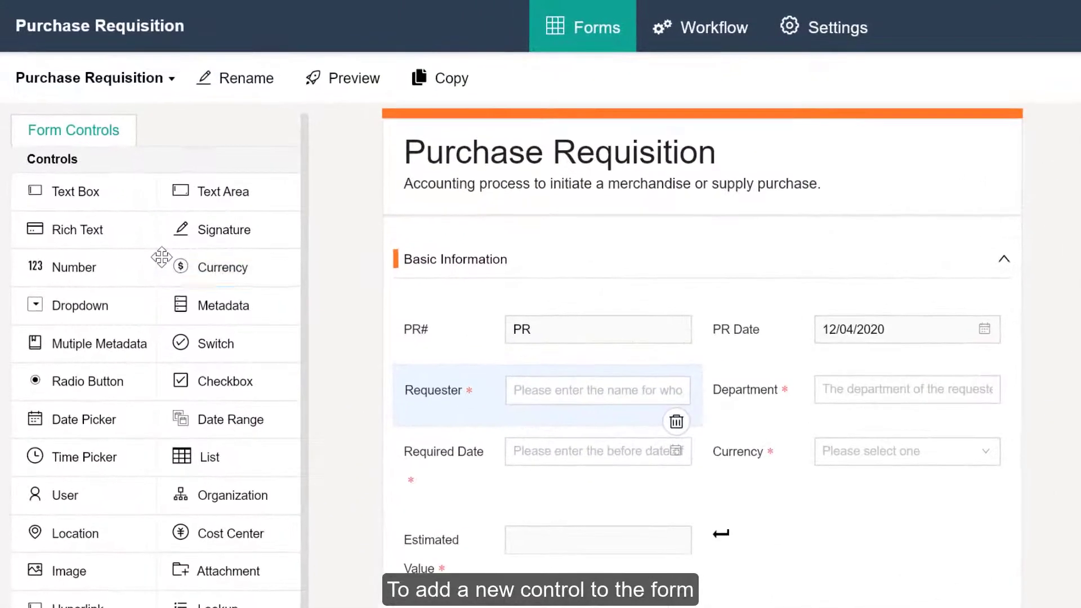
Step: Add a Currency control above the form's Basic Information section and review its control properties
{"action": "left_click_drag", "start_coordinate": [189, 271], "coordinate": [506, 258]}
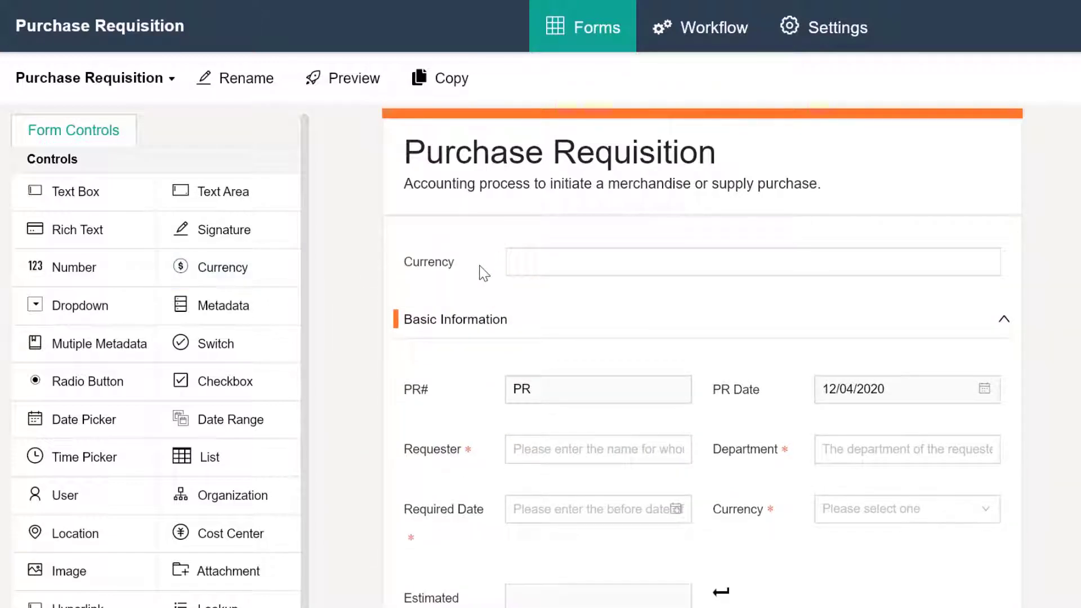
{"action": "left_click", "coordinate": [484, 275]}
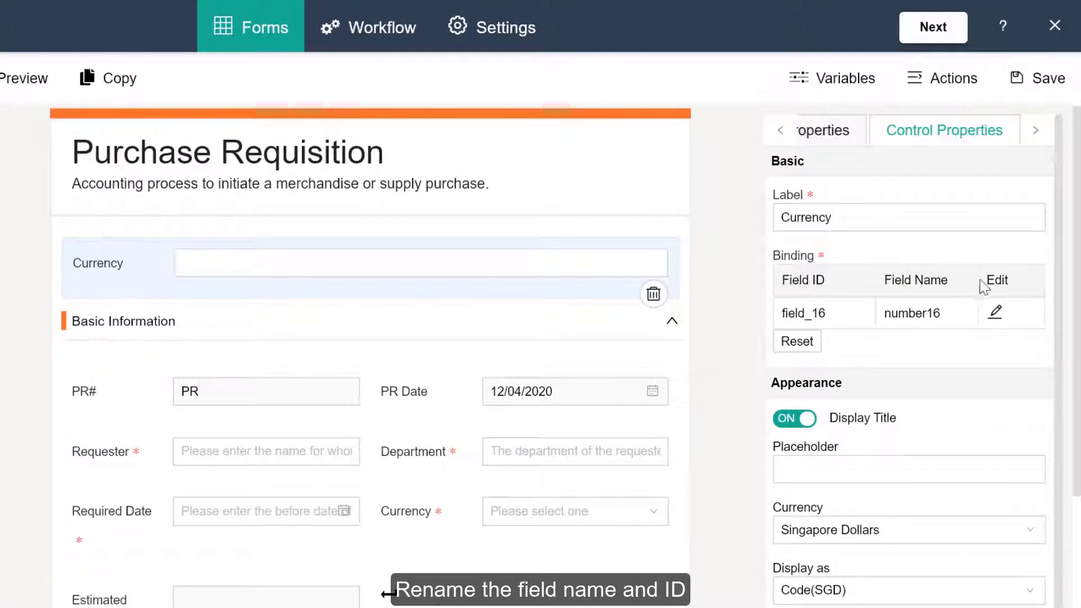
{"action": "scroll", "coordinate": [997, 282], "scroll_direction": "down", "scroll_amount": 3}
{"action": "left_click", "coordinate": [1001, 281]}
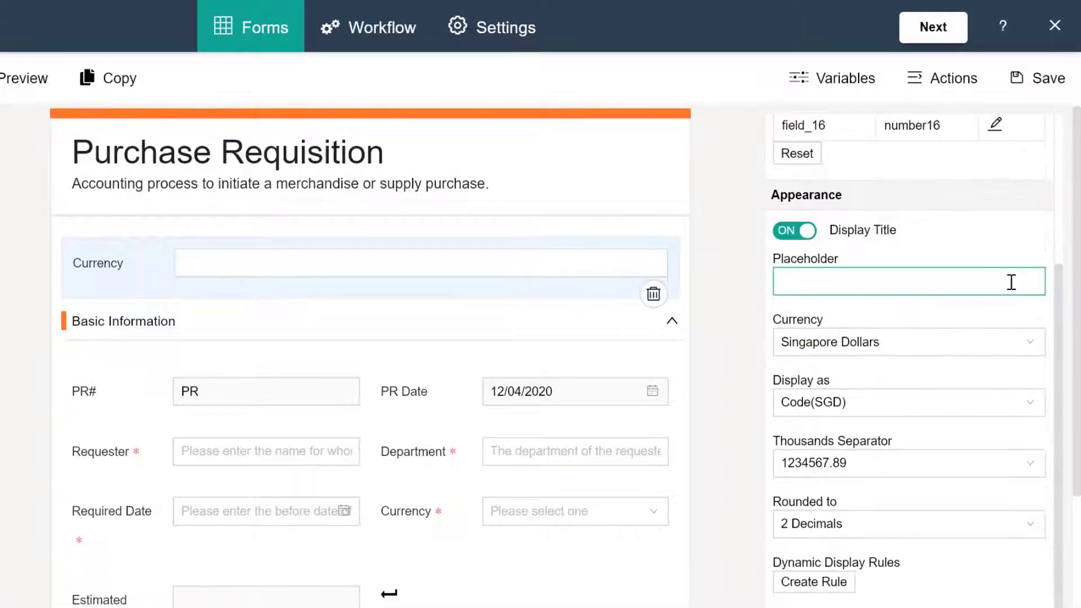
{"action": "scroll", "coordinate": [1011, 281], "scroll_direction": "up", "scroll_amount": 4}
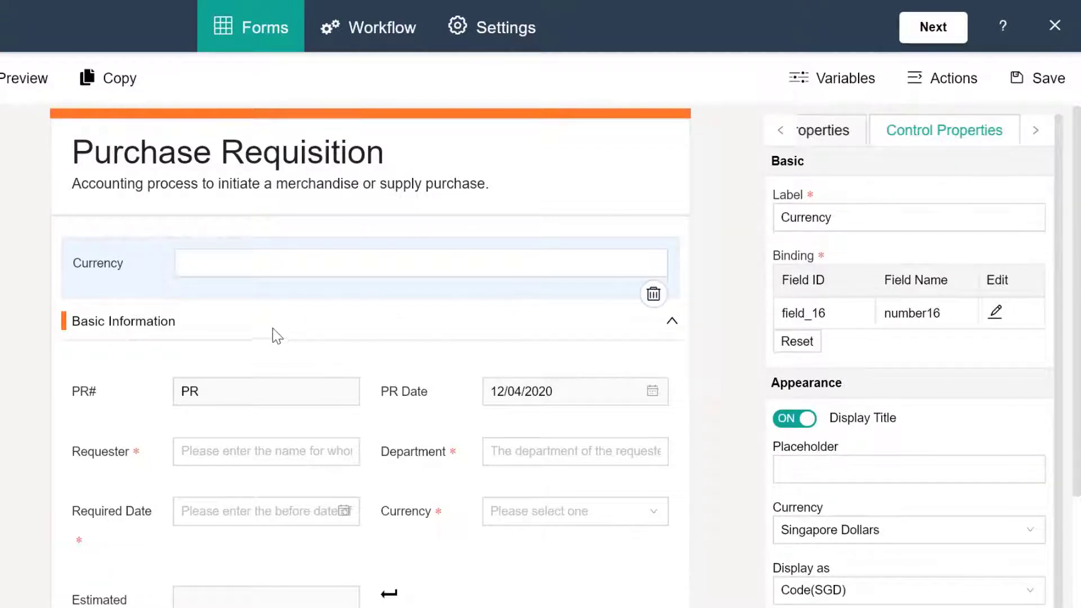
Step: Move the new Currency control into Basic Information above PR#, and add Number, Text Box, Switch and Checkbox controls above that section
{"action": "left_click_drag", "start_coordinate": [96, 262], "coordinate": [137, 506]}
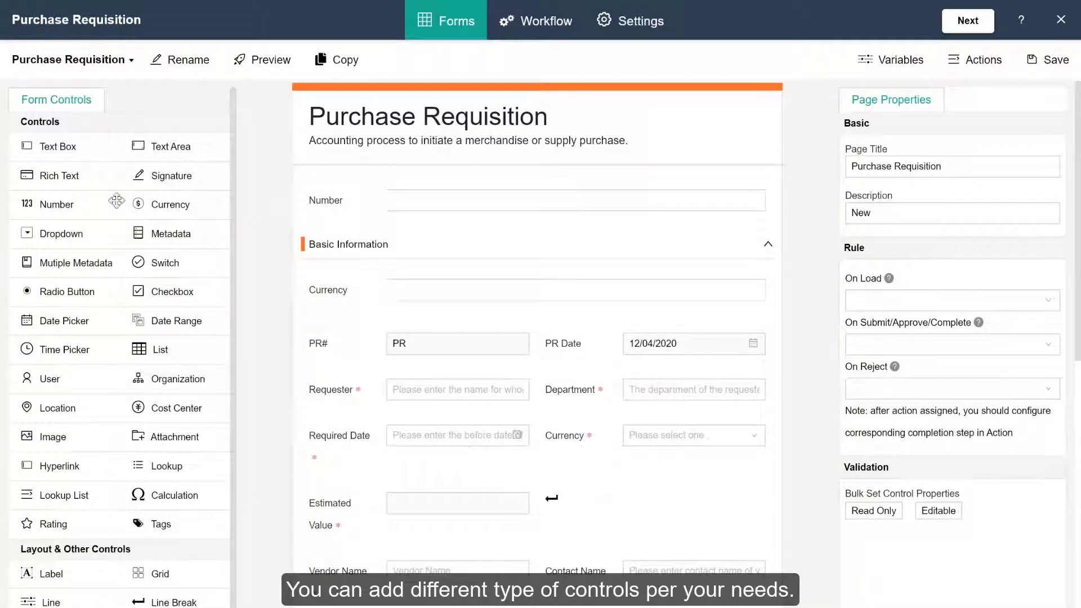
{"action": "left_click_drag", "start_coordinate": [56, 145], "coordinate": [349, 238]}
{"action": "left_click_drag", "start_coordinate": [163, 262], "coordinate": [428, 303]}
{"action": "left_click_drag", "start_coordinate": [180, 292], "coordinate": [434, 332]}
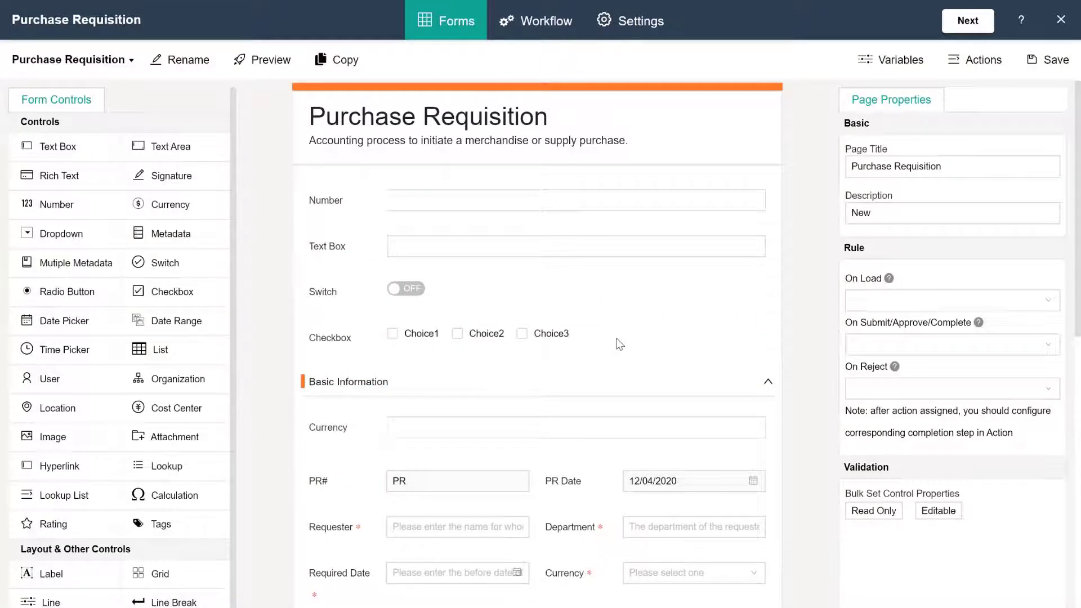
Step: Add an Assignment Task and a Send Email action to the workflow above the existing Manager task
{"action": "left_click", "coordinate": [527, 23]}
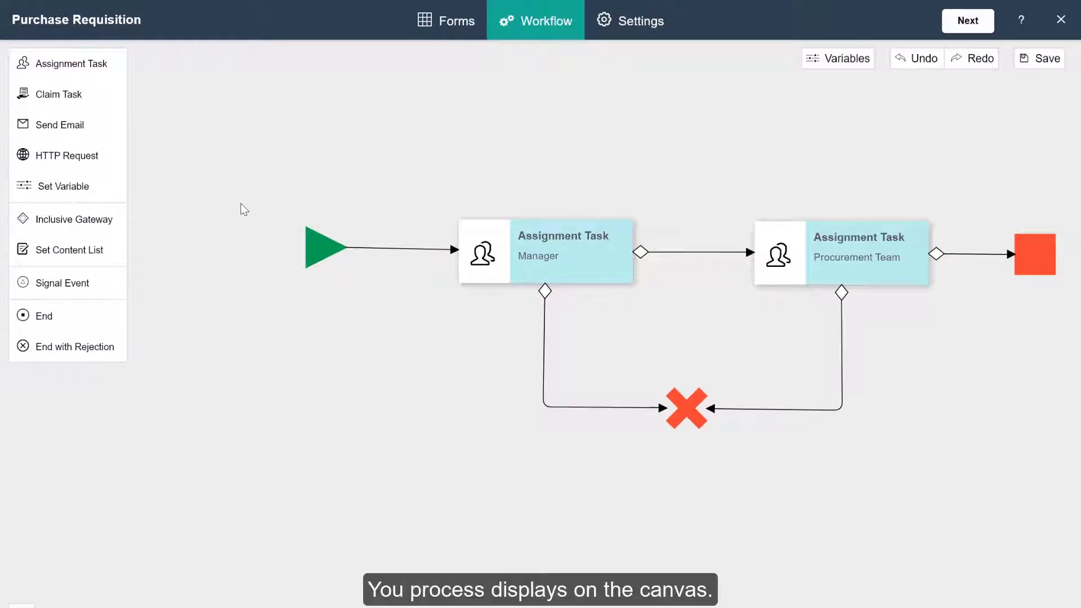
{"action": "left_click_drag", "start_coordinate": [713, 202], "coordinate": [602, 165]}
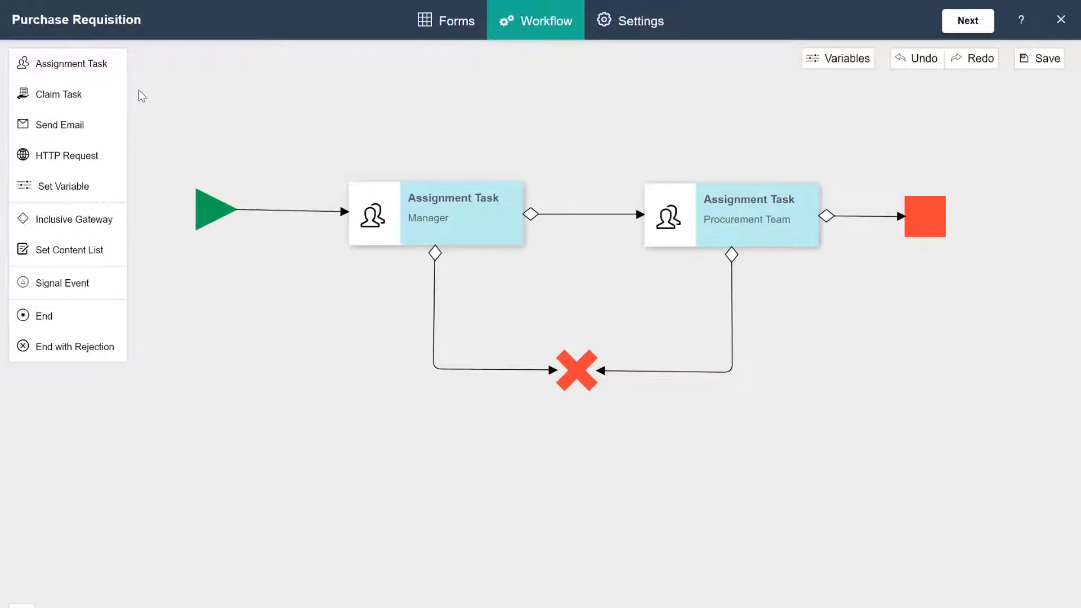
{"action": "left_click_drag", "start_coordinate": [84, 63], "coordinate": [353, 115]}
{"action": "left_click_drag", "start_coordinate": [79, 135], "coordinate": [554, 130]}
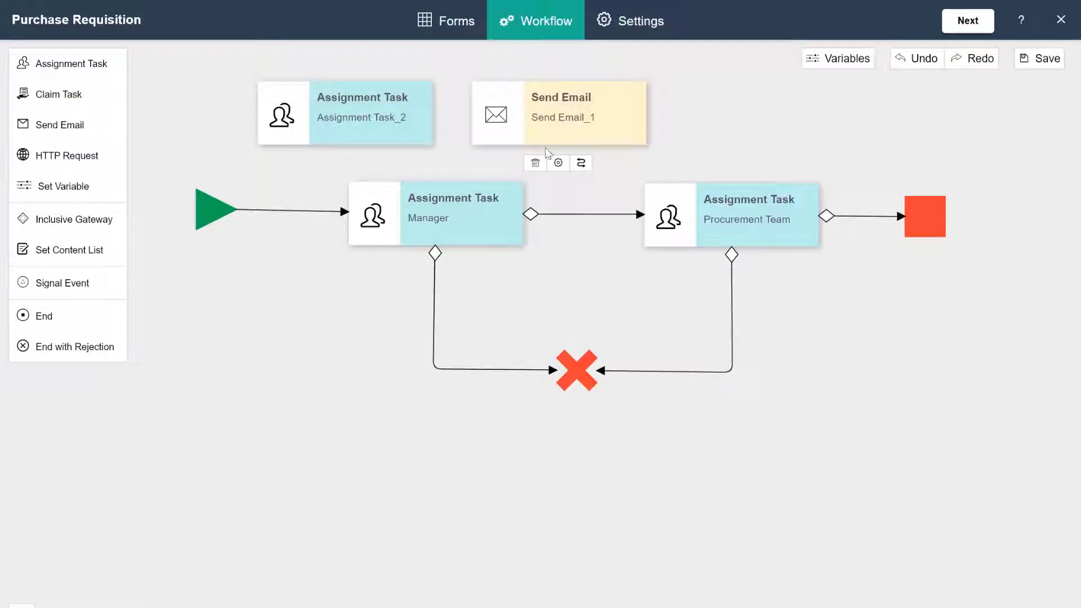
Step: Route the flow from the start event through the new Assignment Task and Send Email to the Manager task, aligning the start event with them
{"action": "left_click", "coordinate": [338, 212]}
{"action": "left_click_drag", "start_coordinate": [340, 212], "coordinate": [362, 120]}
{"action": "left_click_drag", "start_coordinate": [367, 162], "coordinate": [602, 115]}
{"action": "left_click_drag", "start_coordinate": [602, 164], "coordinate": [456, 202]}
{"action": "left_click_drag", "start_coordinate": [212, 209], "coordinate": [190, 114]}
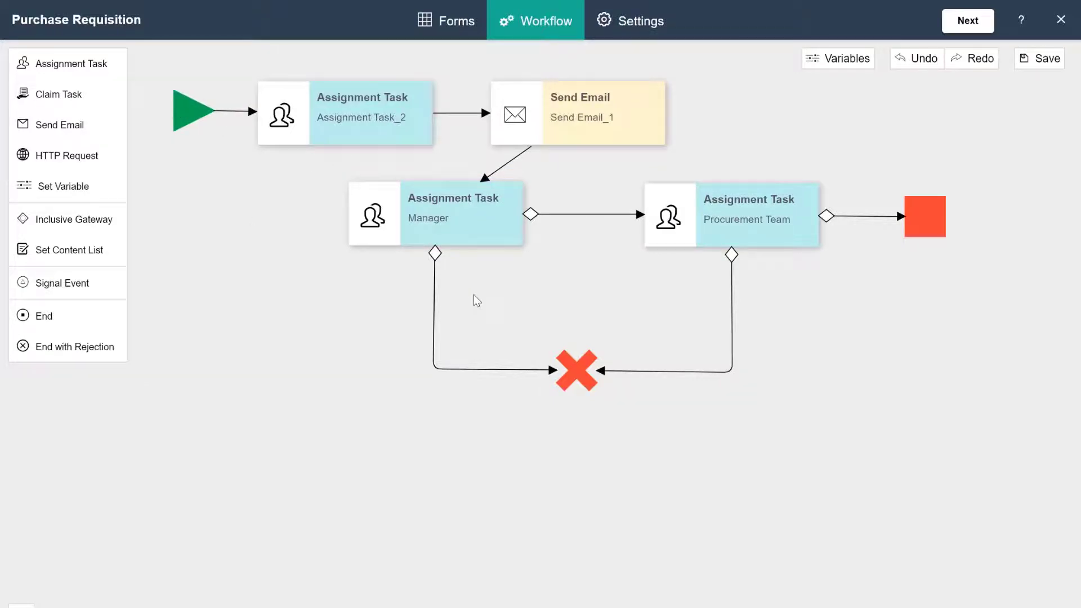
Step: Examine the condition on the Manager task's Rejected branch in the Condition Editor, leaving it as is
{"action": "left_click", "coordinate": [434, 304]}
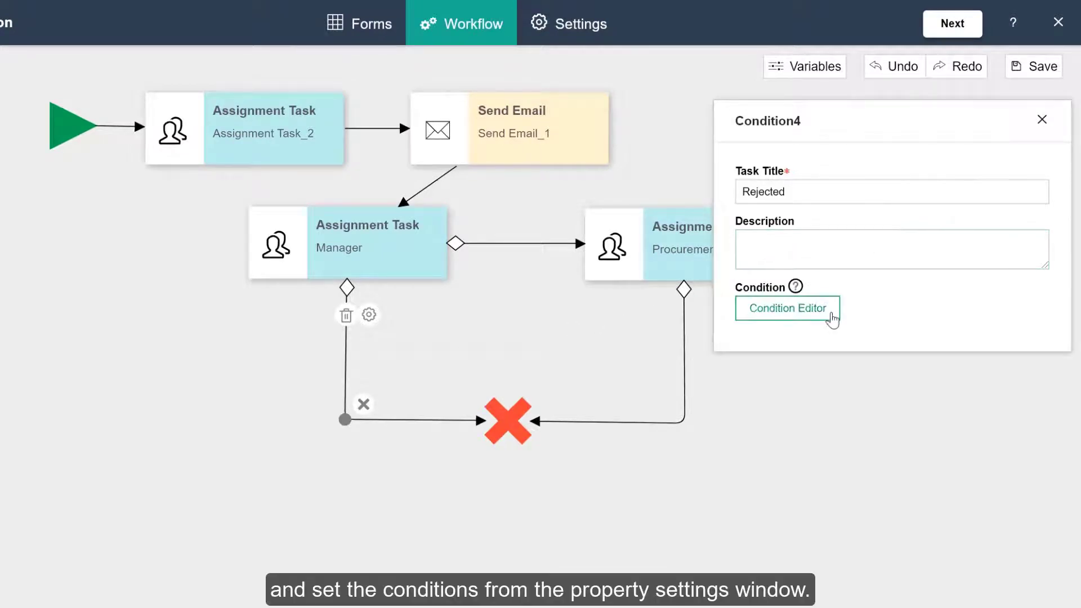
{"action": "left_click", "coordinate": [830, 312]}
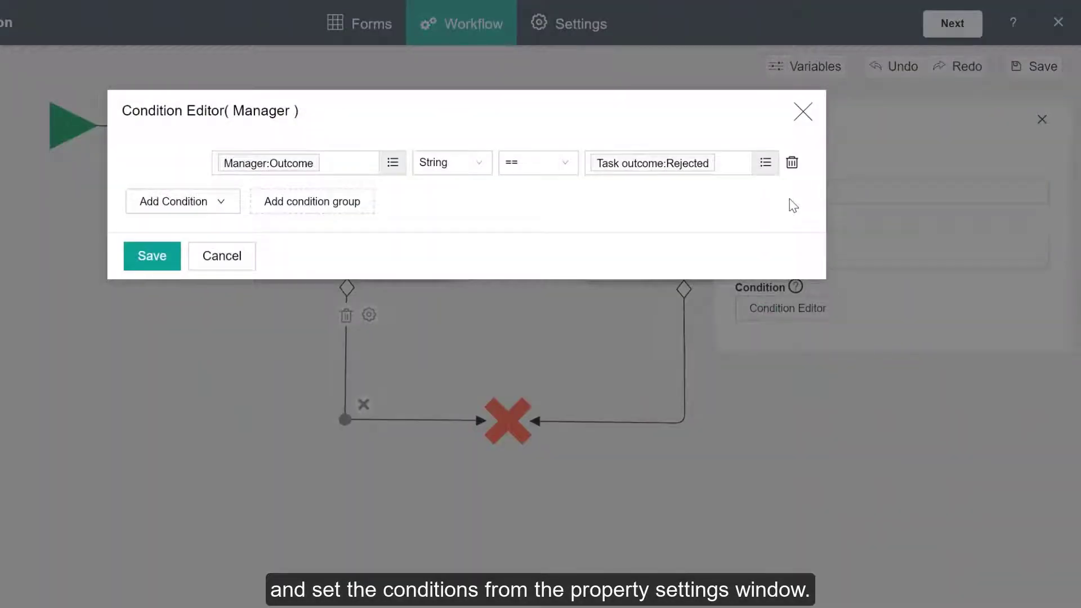
{"action": "left_click", "coordinate": [802, 110]}
{"action": "left_click", "coordinate": [647, 112]}
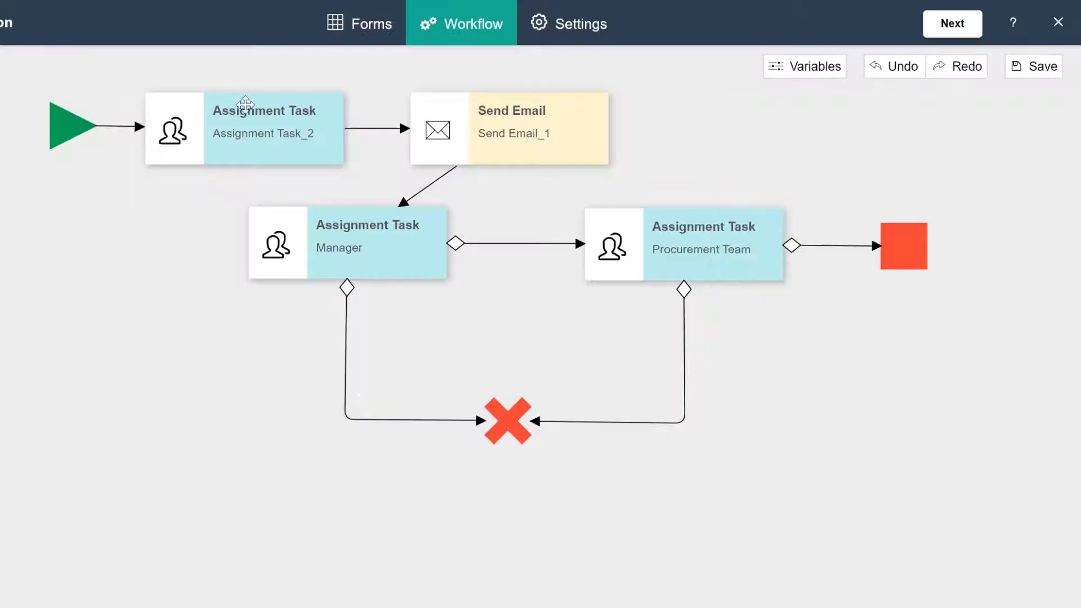
Step: Review the settings of the new Assignment Task, from assignee down to completion condition and other settings
{"action": "left_click", "coordinate": [258, 152]}
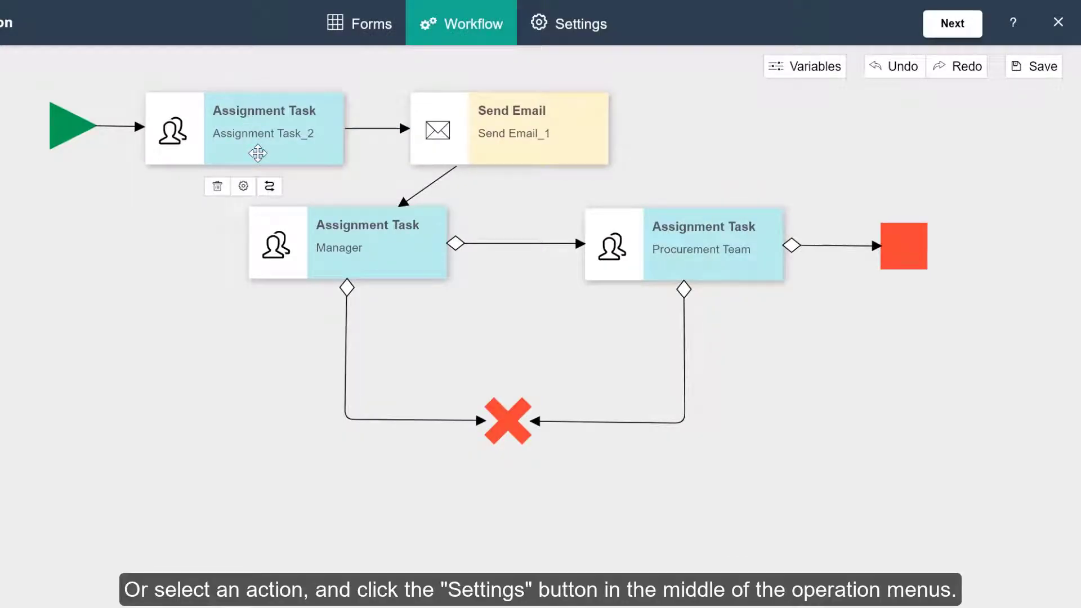
{"action": "left_click", "coordinate": [246, 195]}
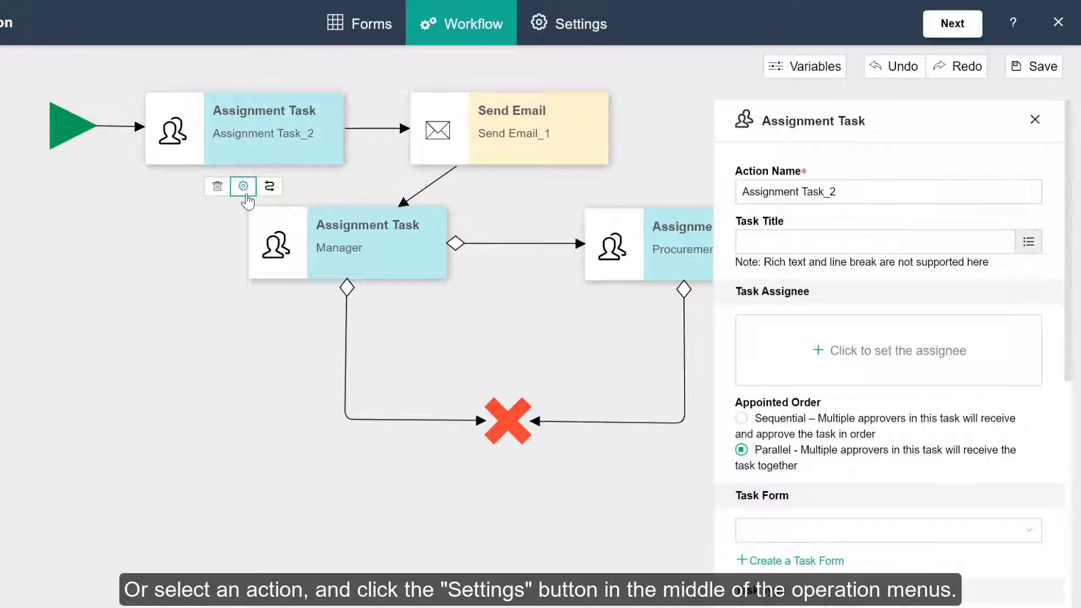
{"action": "left_click_drag", "start_coordinate": [1069, 177], "coordinate": [1079, 491]}
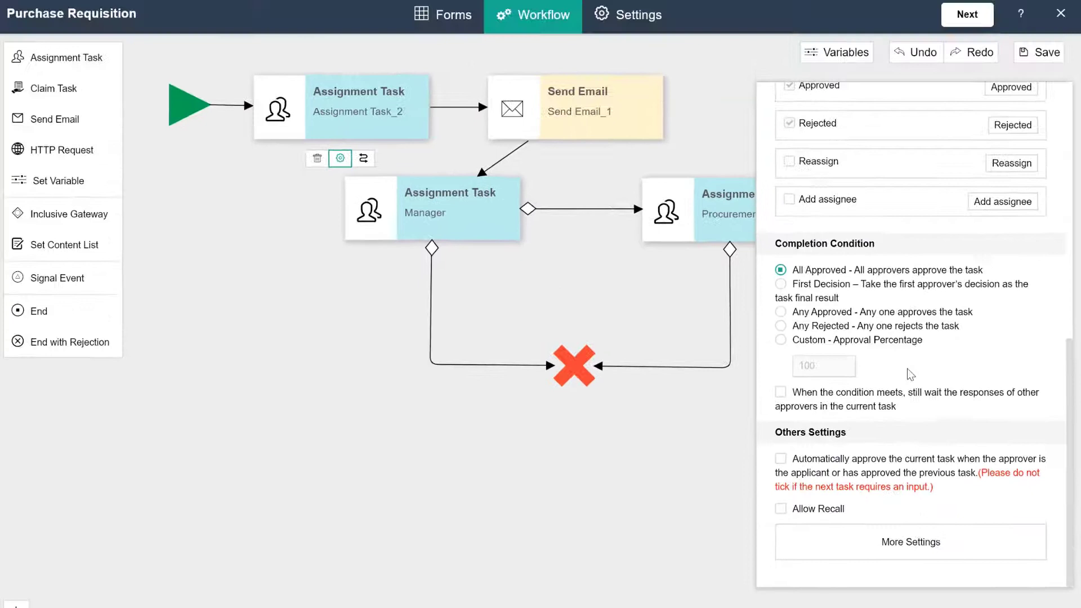
{"action": "left_click", "coordinate": [609, 58]}
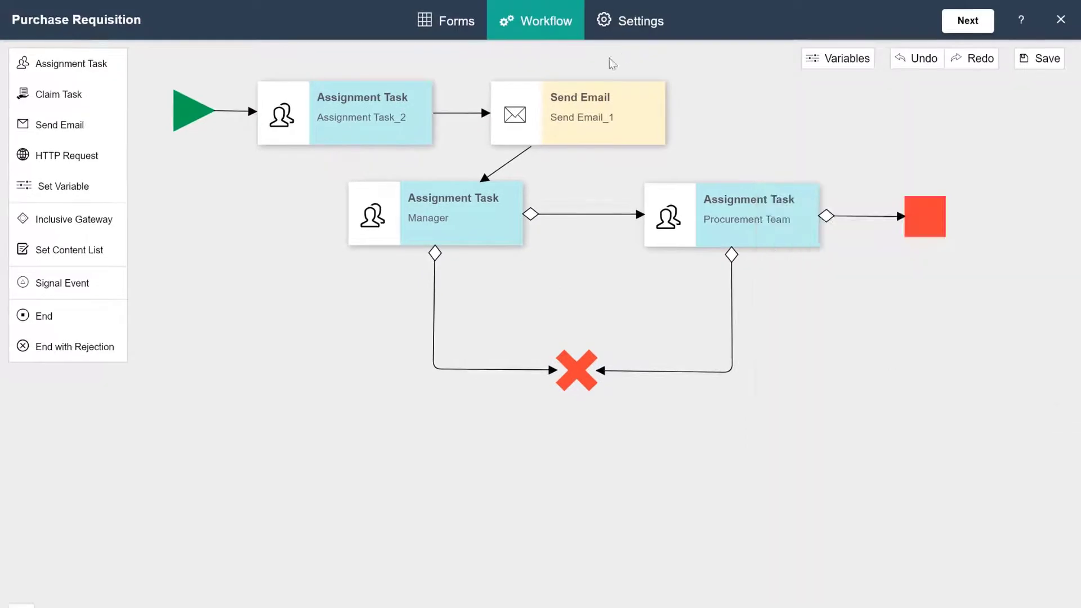
Step: Change the form's icon in the general settings to the calendar symbol on a turquoise background
{"action": "left_click", "coordinate": [645, 26]}
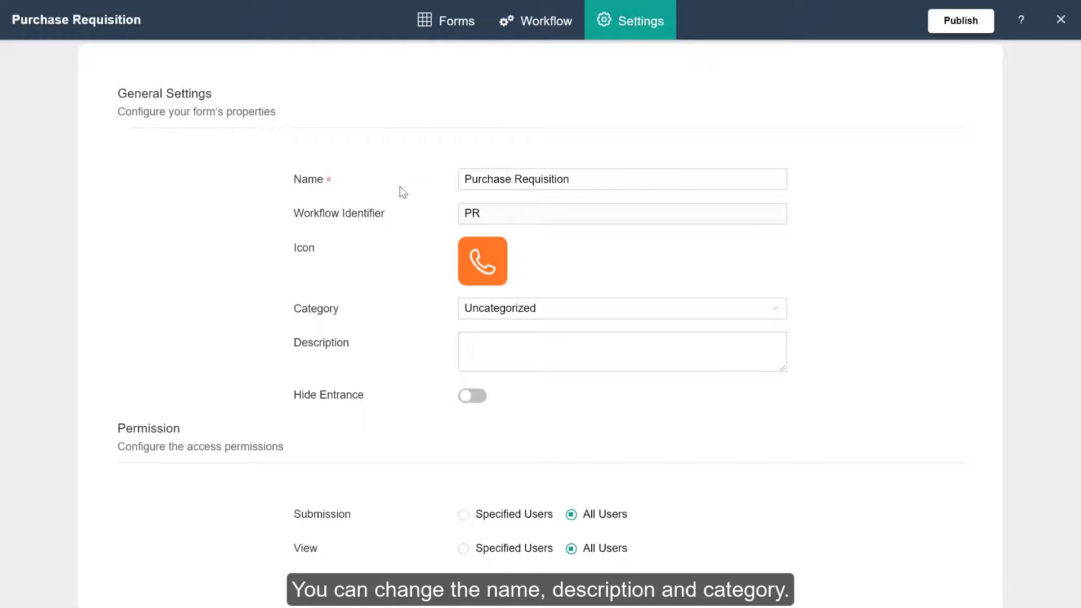
{"action": "left_click", "coordinate": [482, 263]}
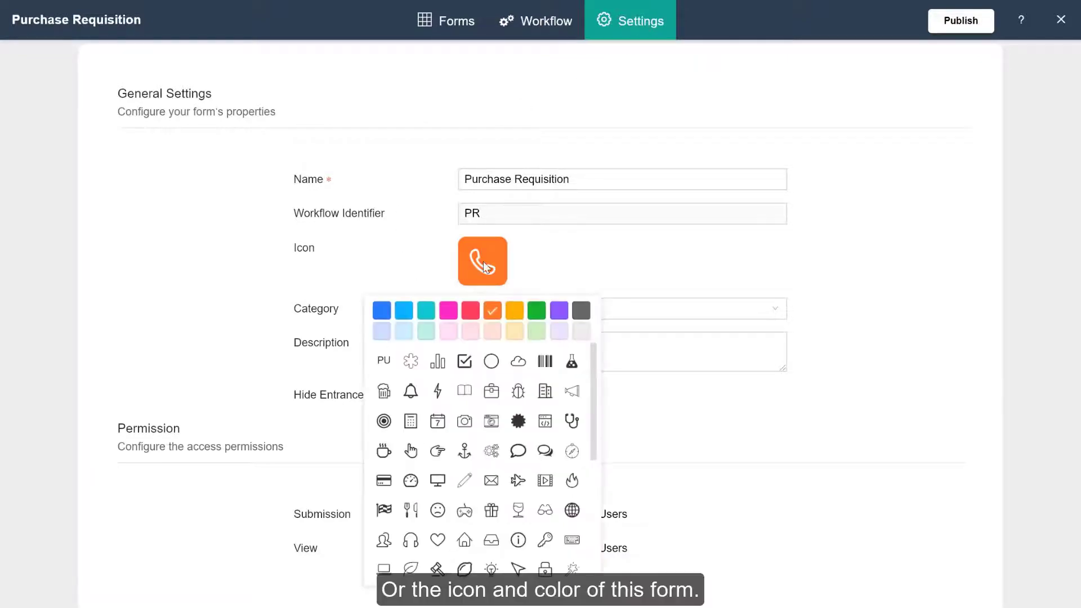
{"action": "left_click", "coordinate": [427, 311]}
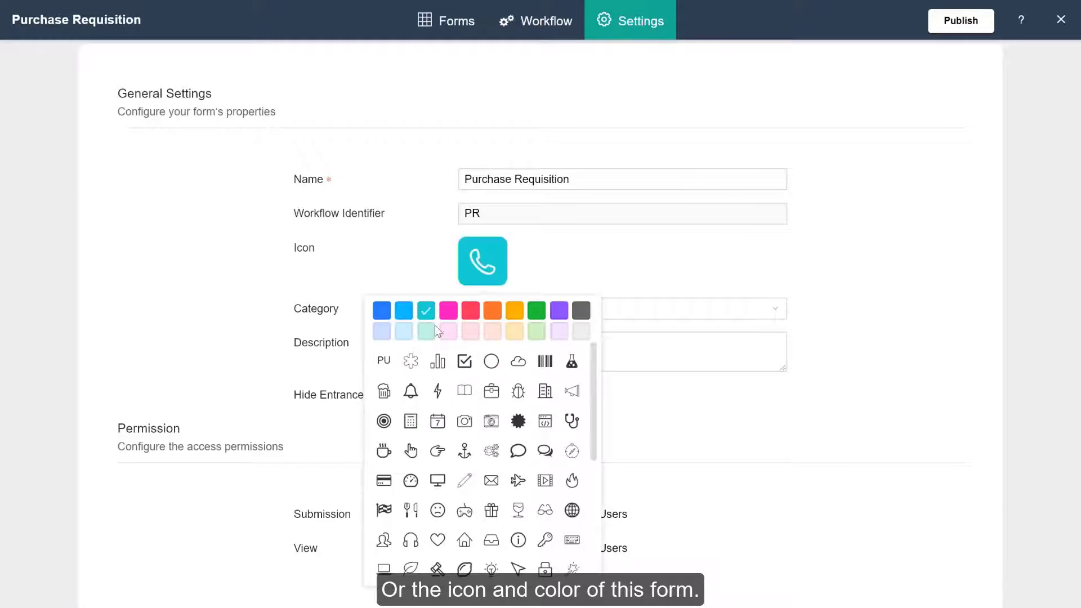
{"action": "left_click", "coordinate": [437, 421]}
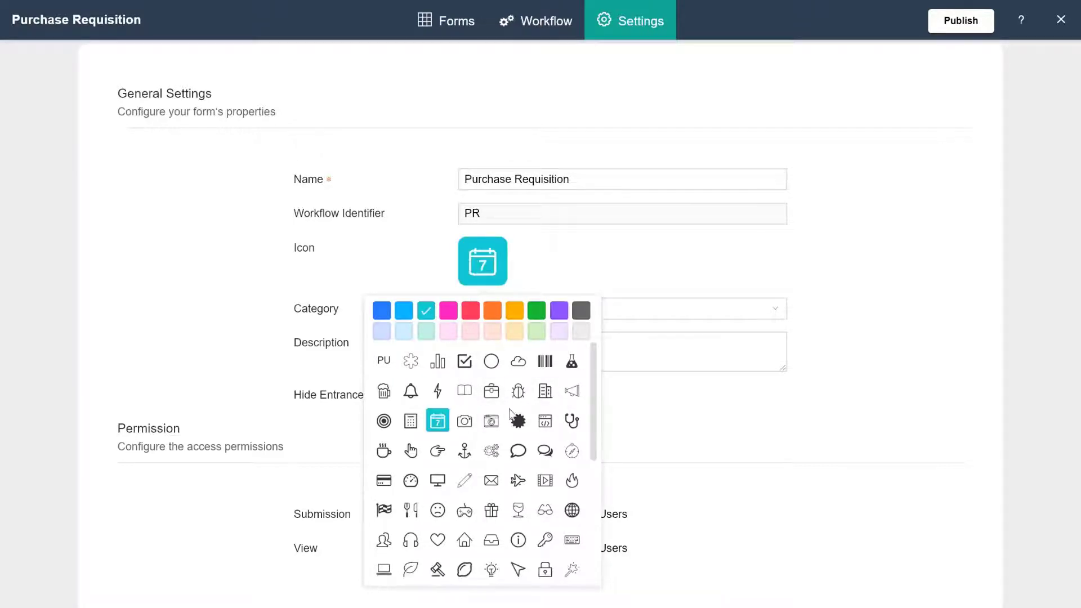
{"action": "left_click", "coordinate": [808, 297]}
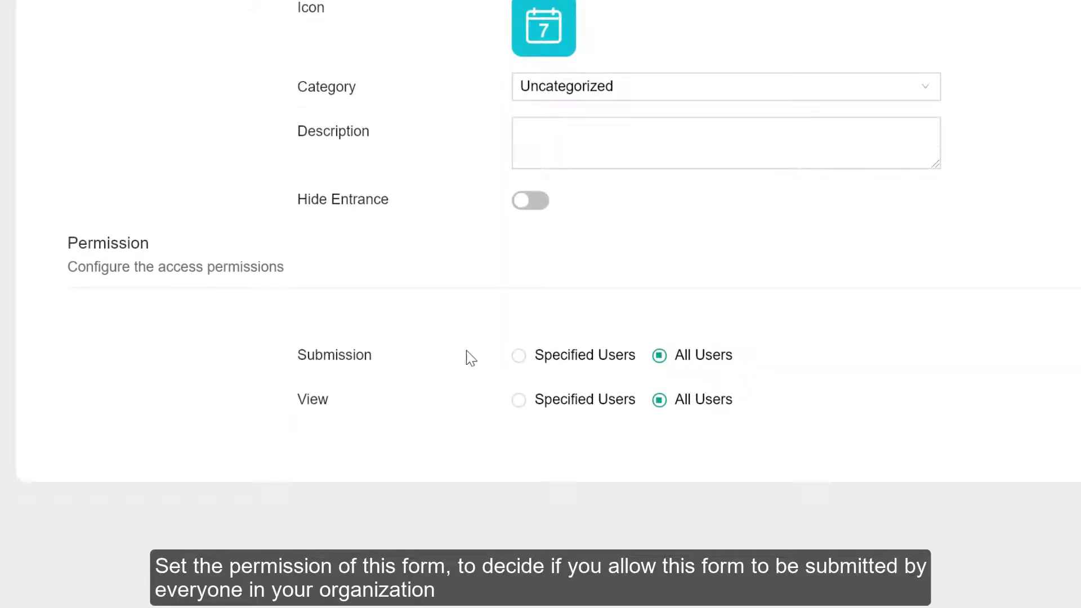
Step: Restrict the form's submission permission to specified users, choosing the second listed user and the Corporate IT Department
{"action": "left_click", "coordinate": [519, 357]}
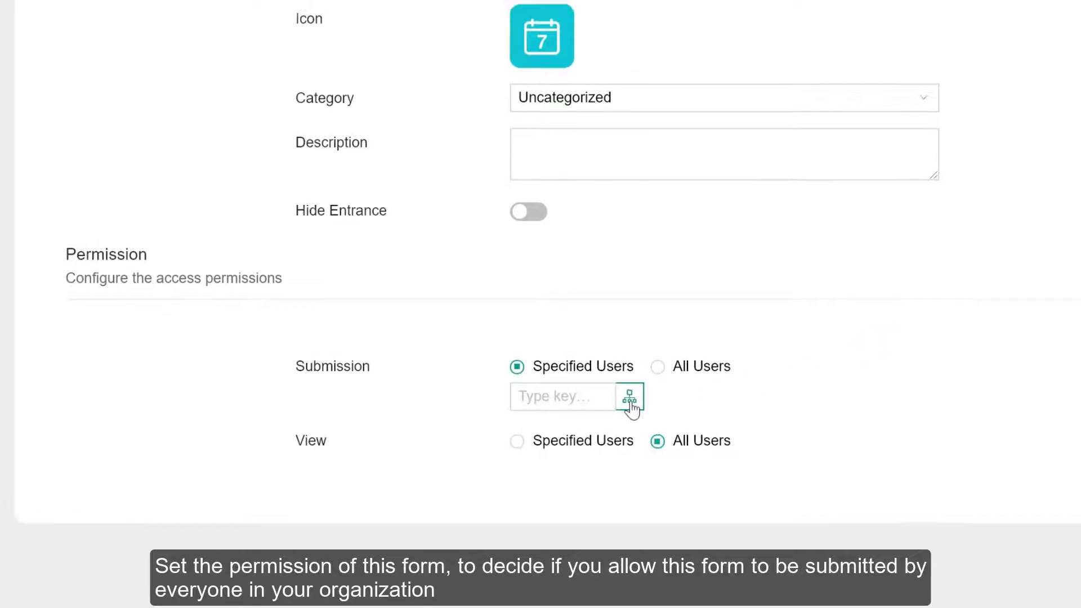
{"action": "left_click", "coordinate": [630, 401]}
{"action": "left_click", "coordinate": [358, 226]}
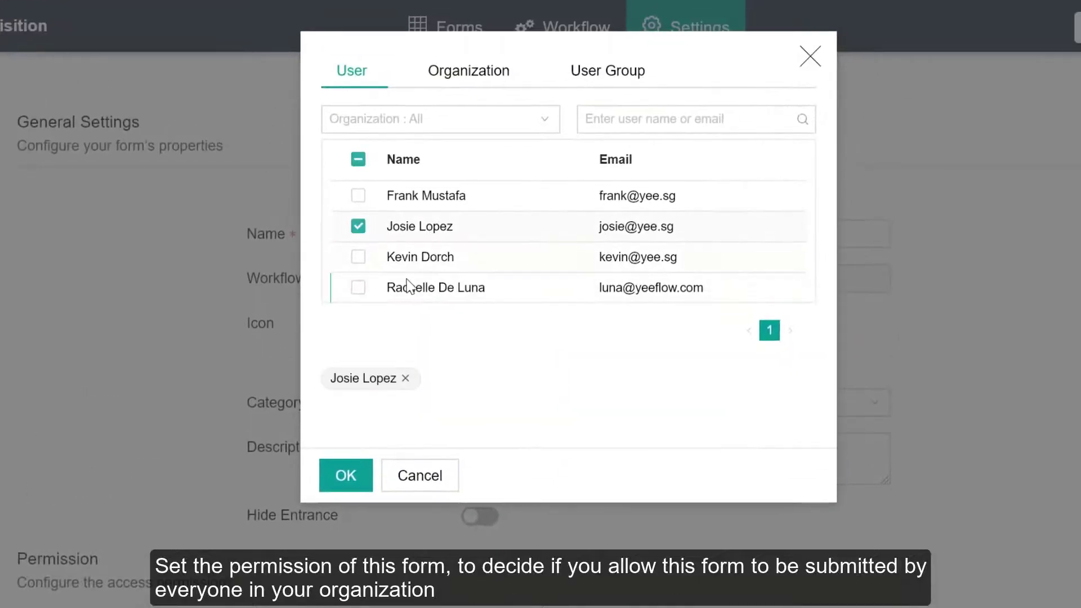
{"action": "left_click", "coordinate": [490, 82]}
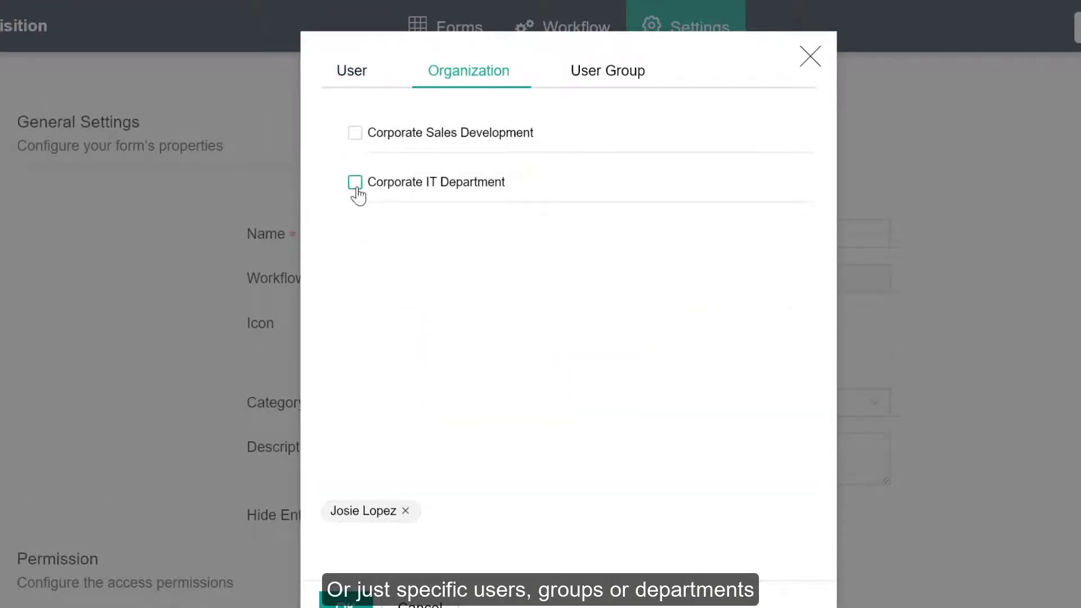
{"action": "left_click", "coordinate": [355, 183]}
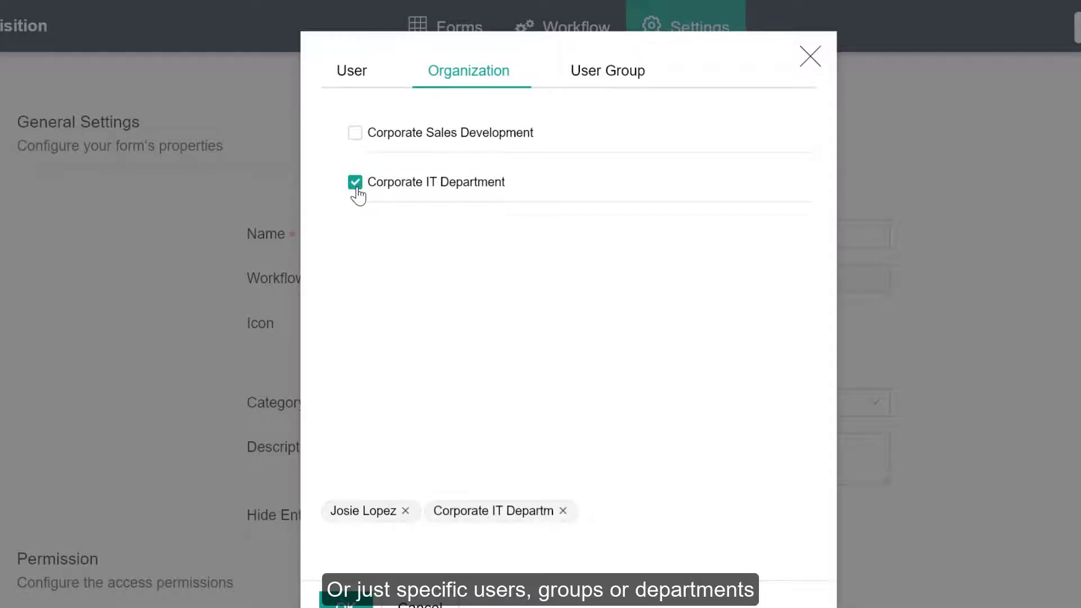
{"action": "left_click", "coordinate": [356, 605]}
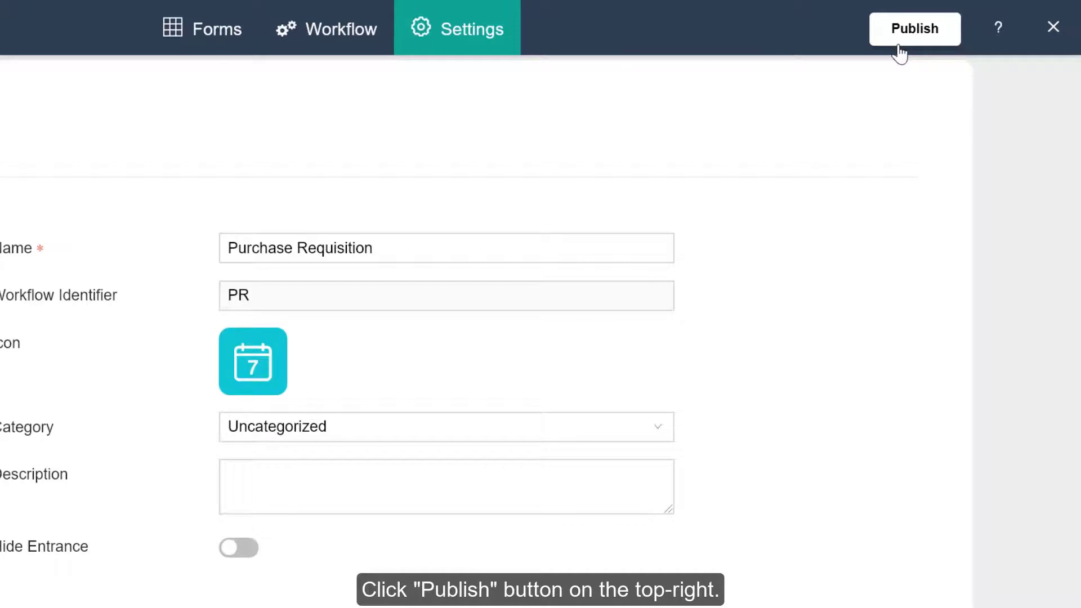
Step: Begin publishing the form and set the date part of its Process ID rule to the MMDD format
{"action": "left_click", "coordinate": [901, 50]}
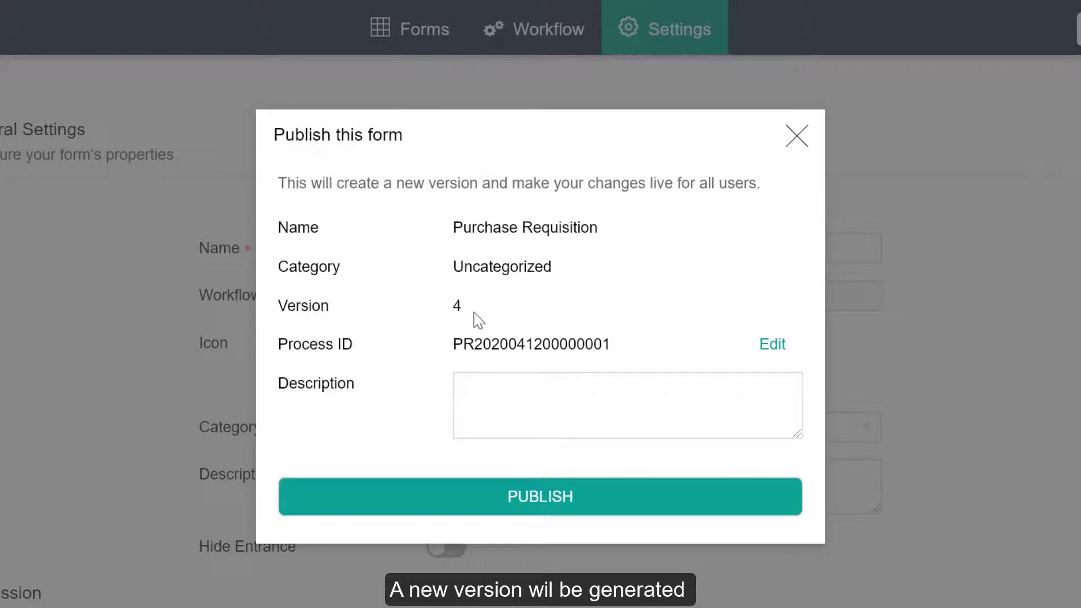
{"action": "left_click", "coordinate": [499, 407]}
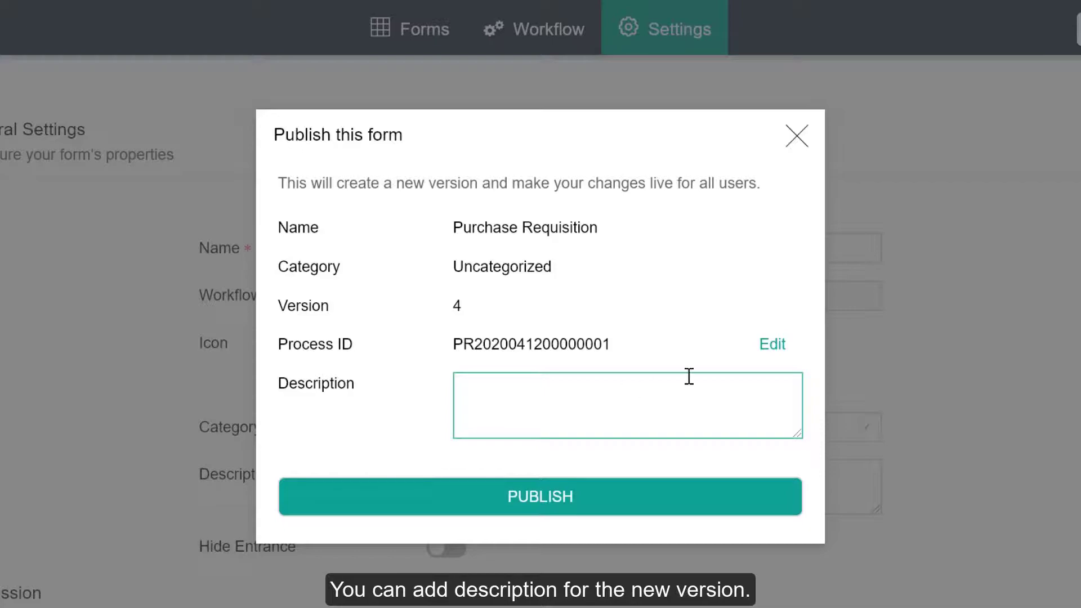
{"action": "left_click", "coordinate": [767, 349]}
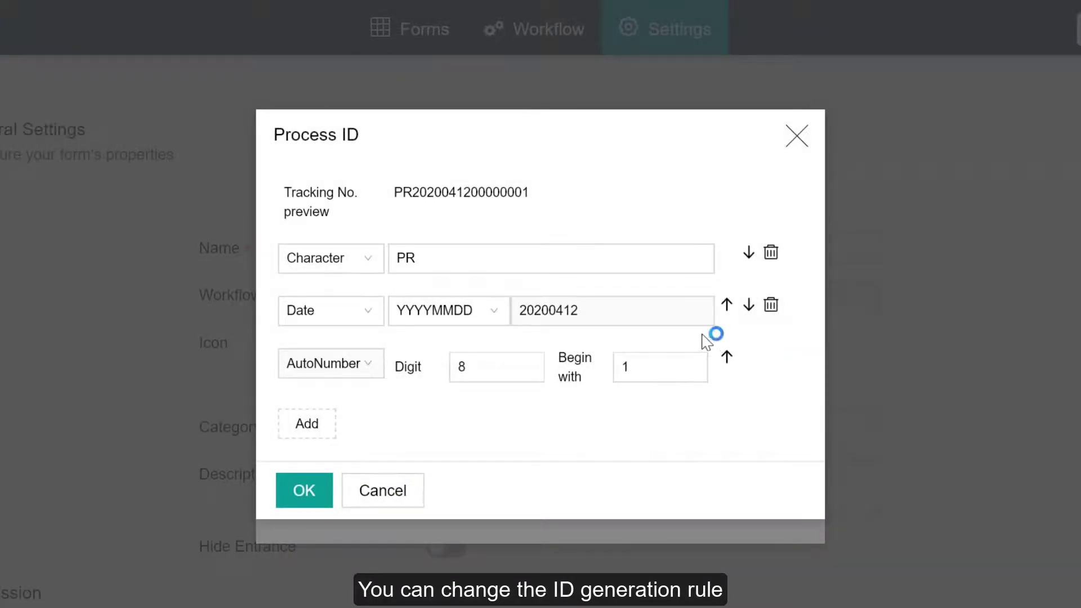
{"action": "left_click", "coordinate": [472, 314]}
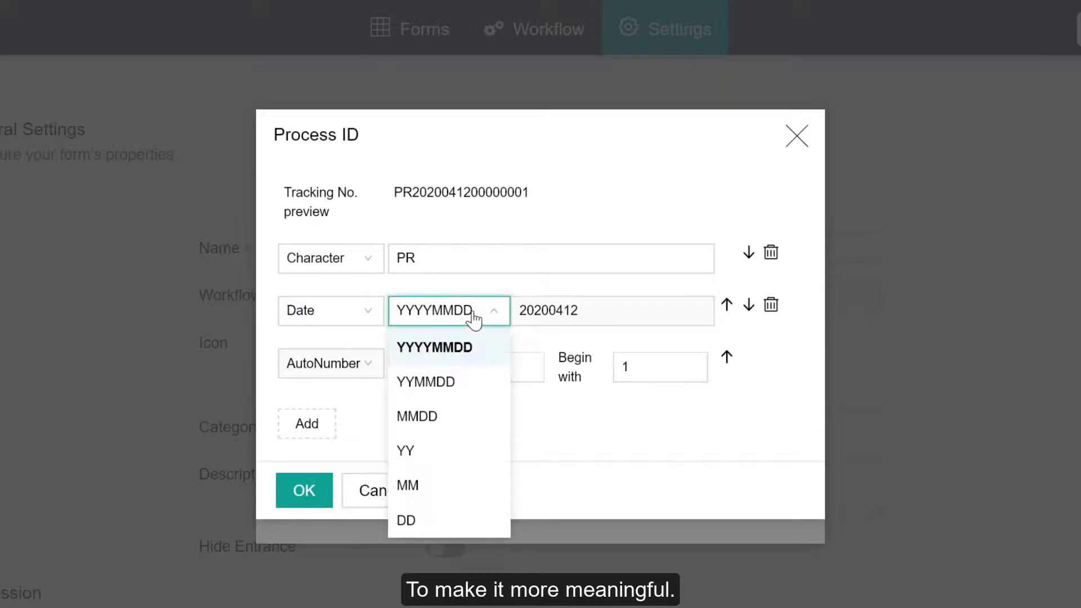
{"action": "left_click", "coordinate": [448, 419]}
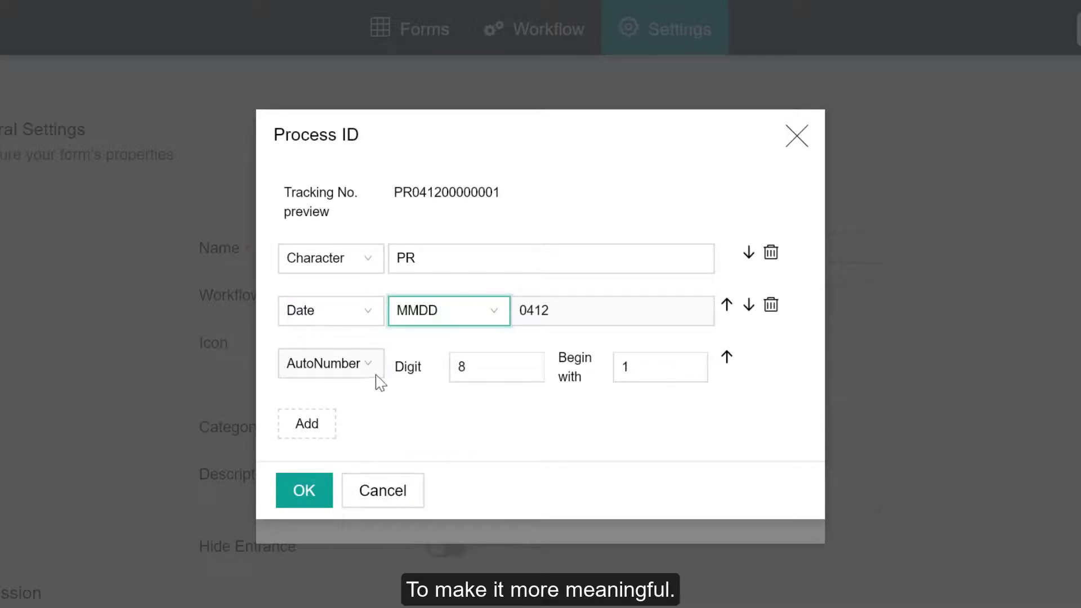
{"action": "left_click", "coordinate": [314, 495]}
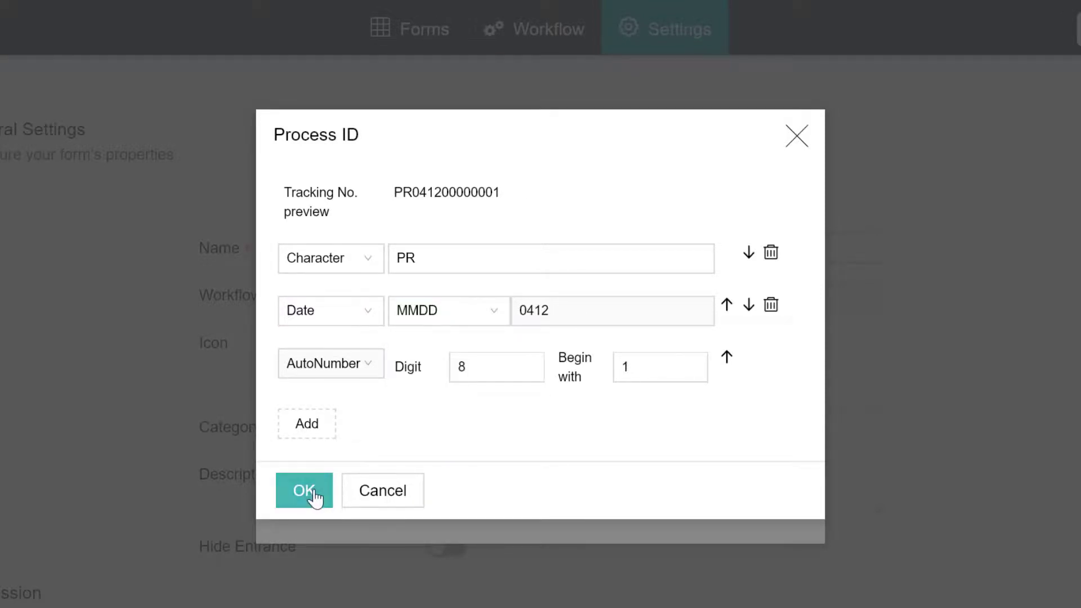